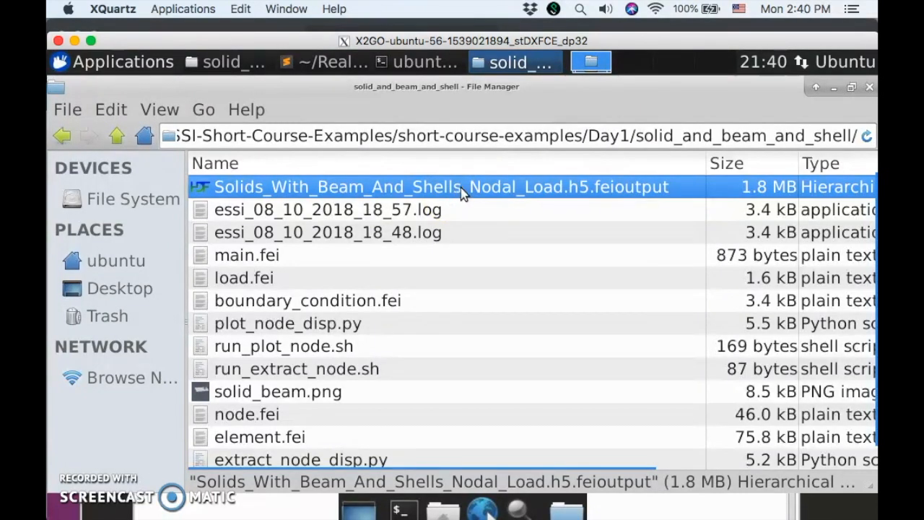
# Copy the full name of the Solids_With_Beam_And_Shells_Nodal_Load.h5.feioutput file without renaming it.
pyautogui.rightClick(463, 189)
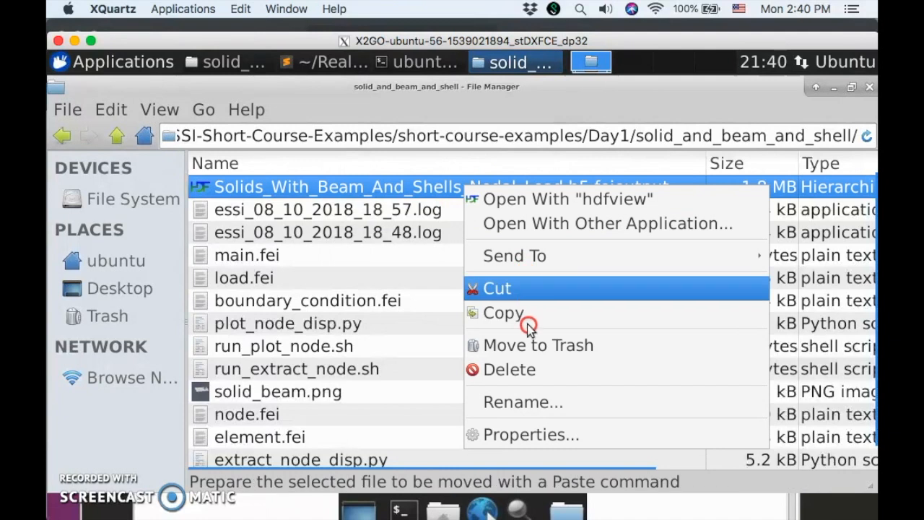
pyautogui.click(530, 402)
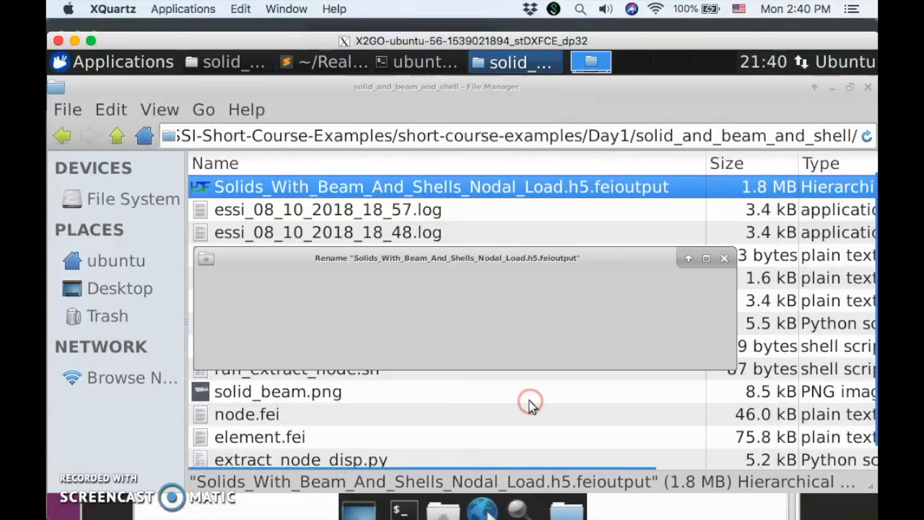
pyautogui.moveTo(711, 318); pyautogui.dragTo(252, 315)
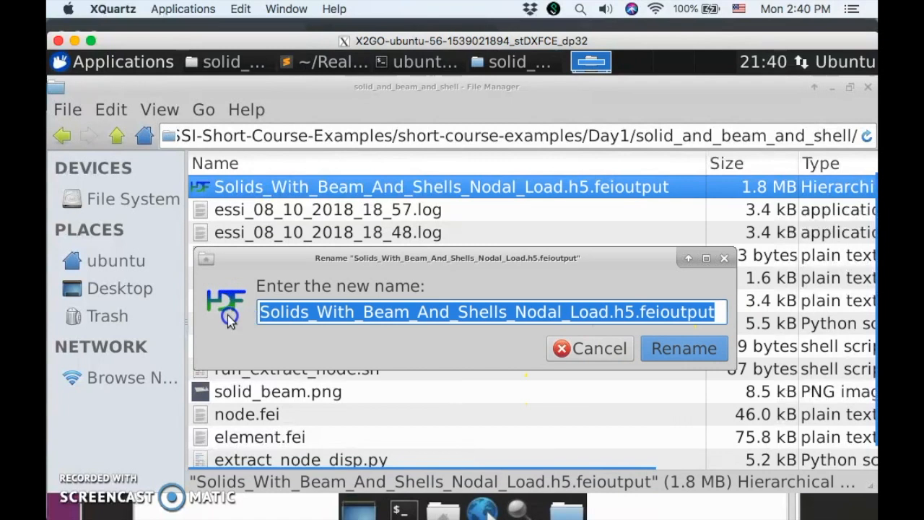
pyautogui.rightClick(286, 312)
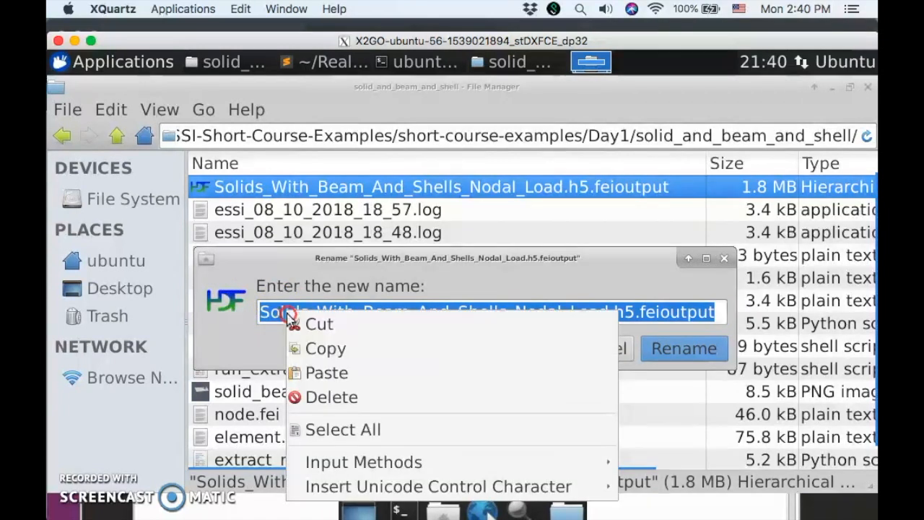
pyautogui.click(350, 352)
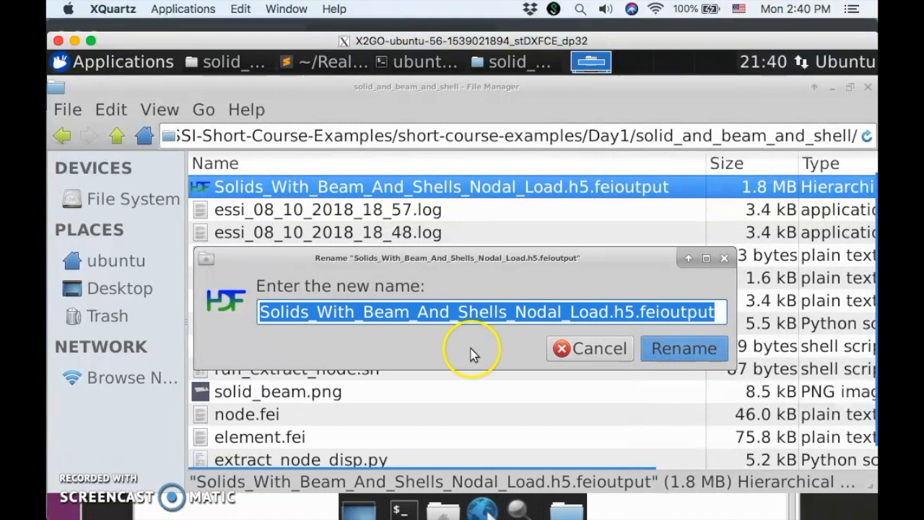
pyautogui.click(566, 351)
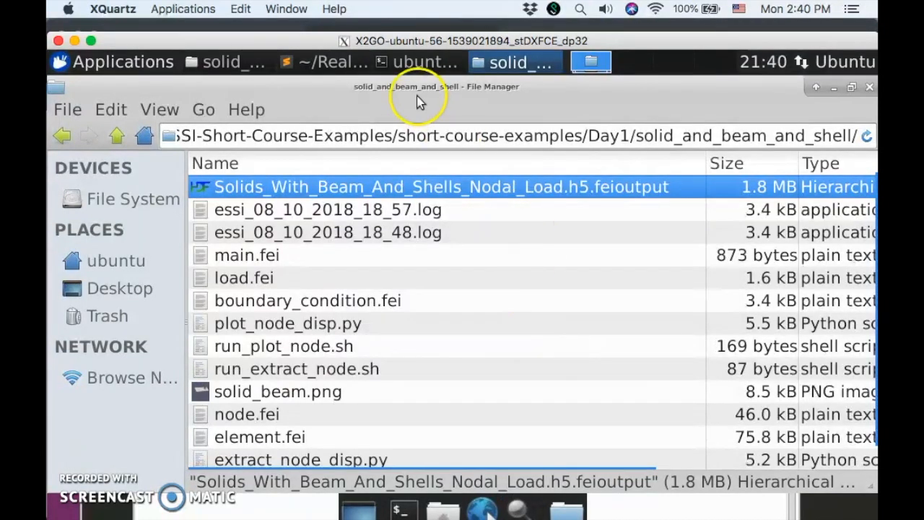
# Launch paraview from the terminal with the copied Solids_With_Beam_And_Shells_Nodal_Load.h5.feioutput file name and load the model into the render view.
pyautogui.click(419, 66)
pyautogui.click(455, 293)
pyautogui.write('paraview')
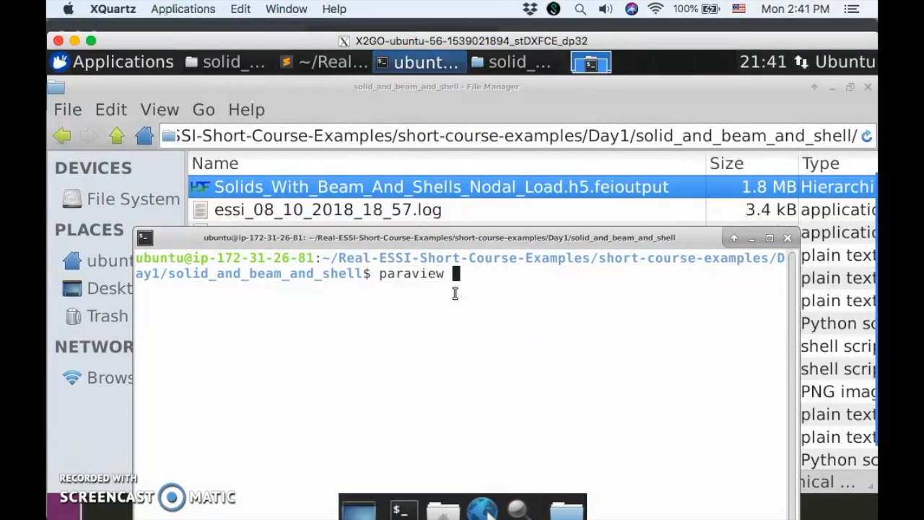
pyautogui.rightClick(492, 282)
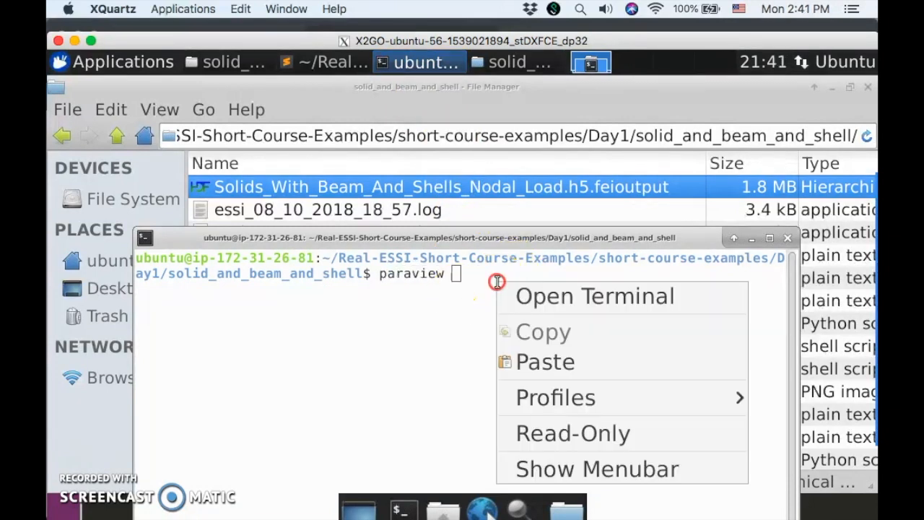
pyautogui.click(552, 361)
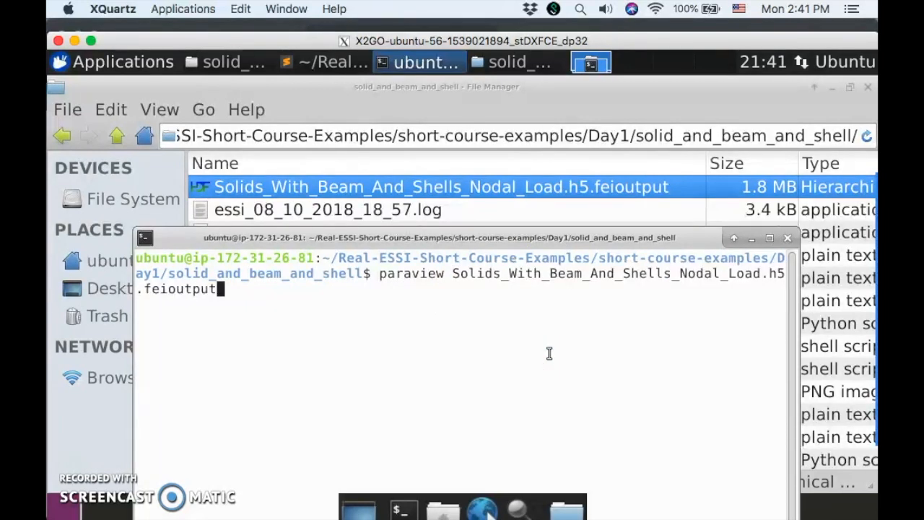
pyautogui.press('Return')
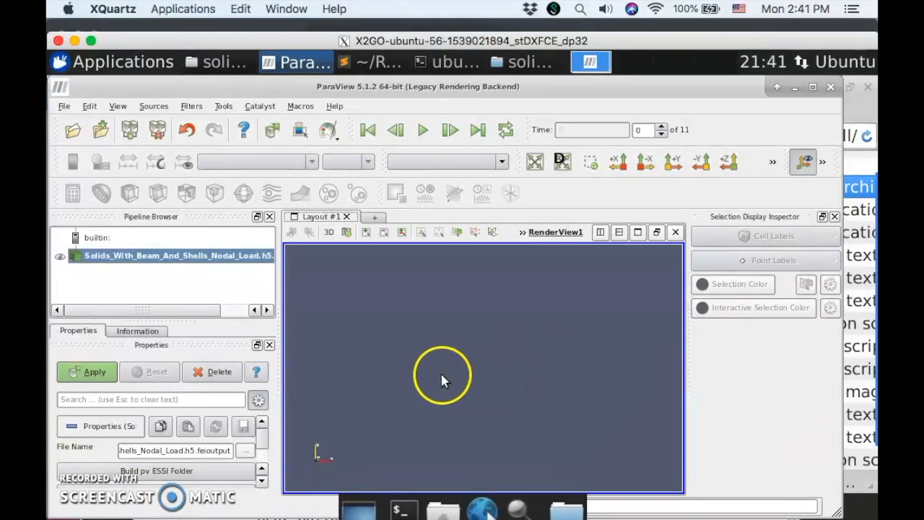
pyautogui.click(97, 375)
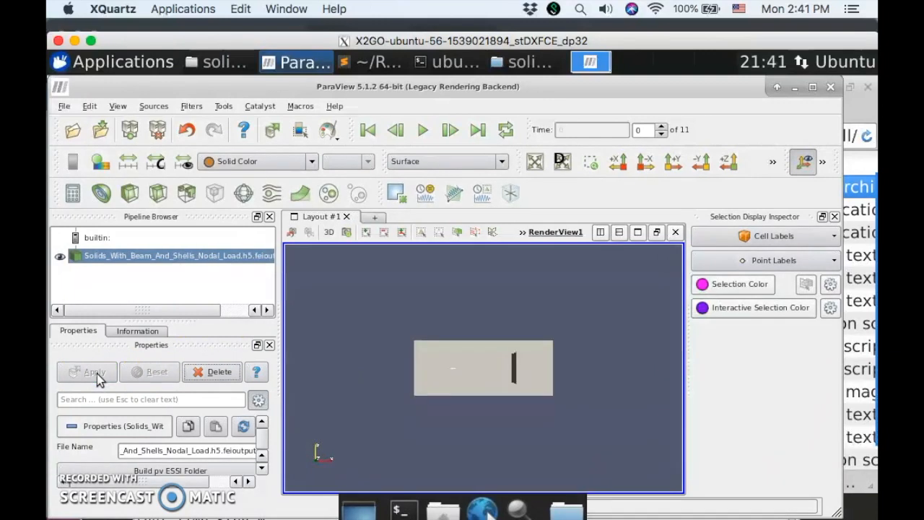
# Display the whole model as Wireframe, oriented so that the beam and shell stand upright above the solid block.
pyautogui.moveTo(464, 422); pyautogui.dragTo(485, 387)
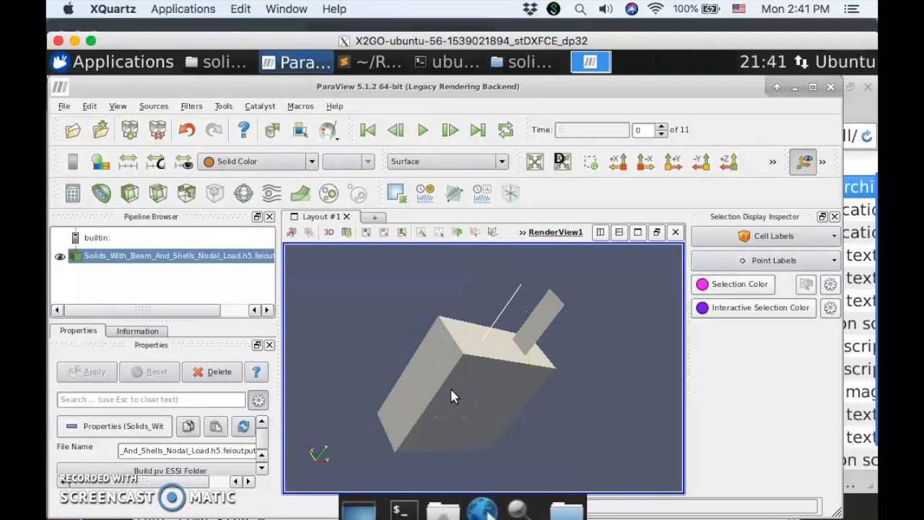
pyautogui.click(394, 382)
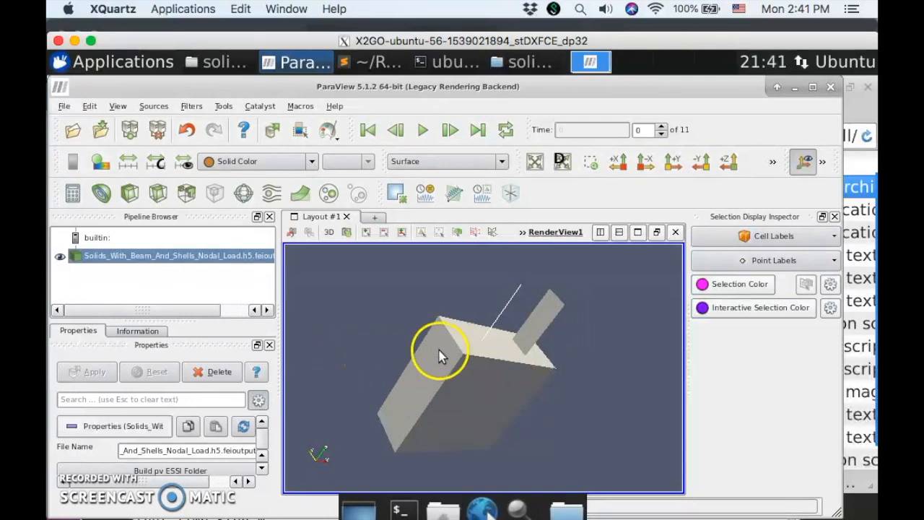
pyautogui.click(474, 161)
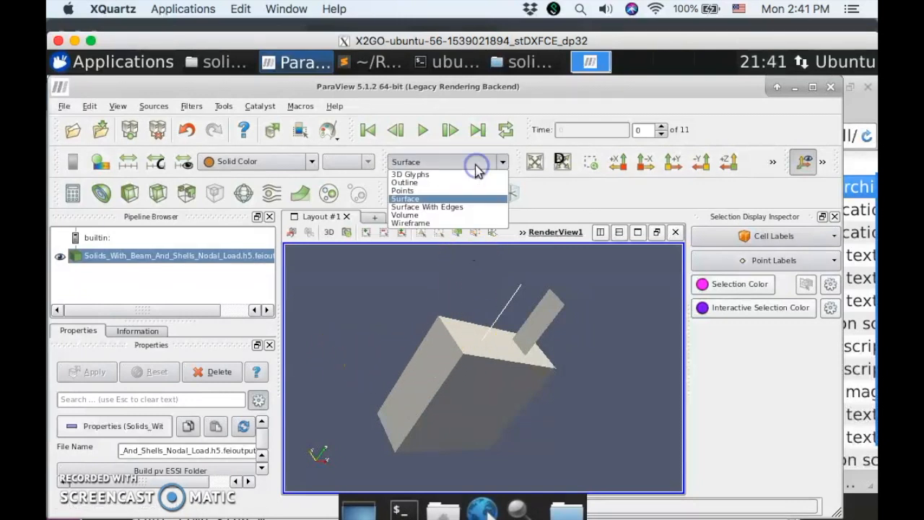
pyautogui.click(464, 223)
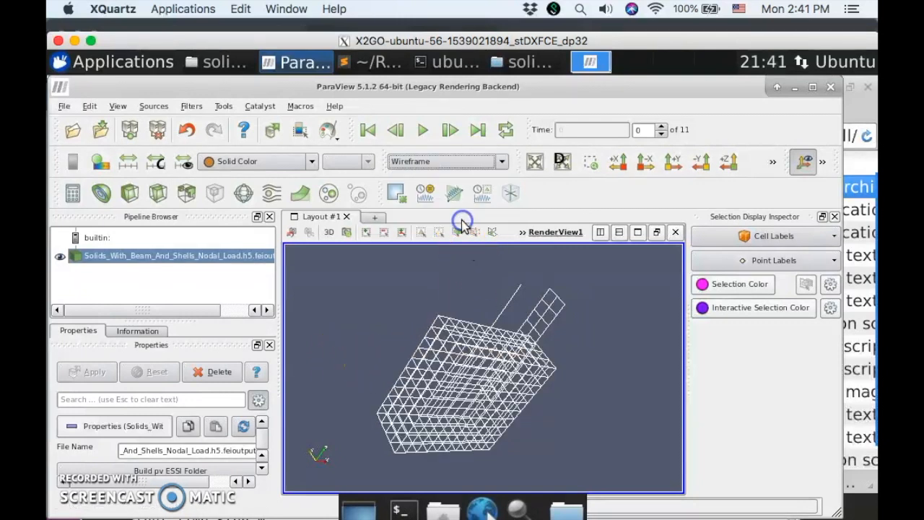
pyautogui.moveTo(522, 330); pyautogui.dragTo(471, 296)
pyautogui.click(468, 328)
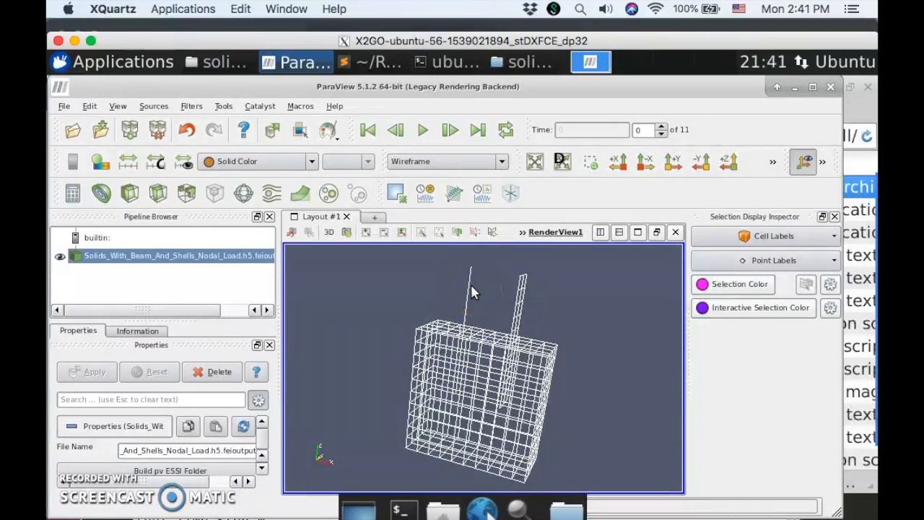
# Interactively select the beam's uppermost cell and label it with its Element Class Tag.
pyautogui.click(524, 233)
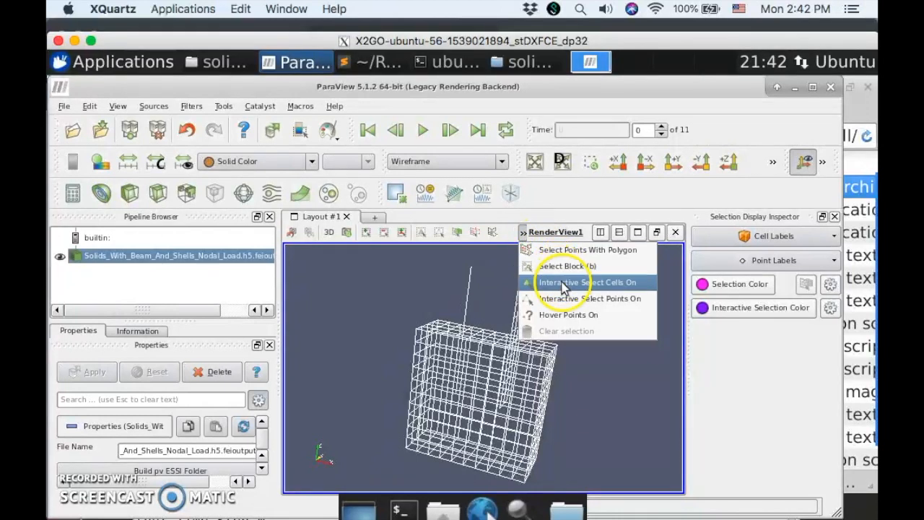
pyautogui.click(563, 284)
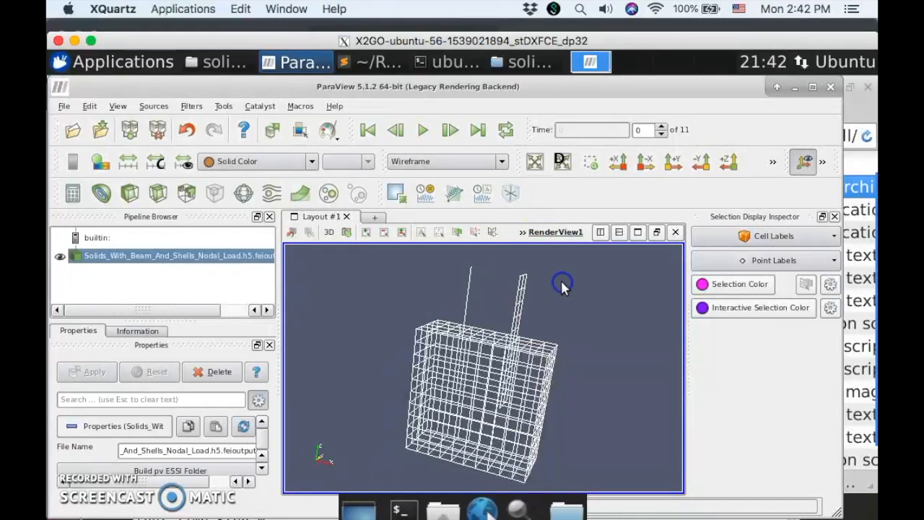
pyautogui.click(469, 277)
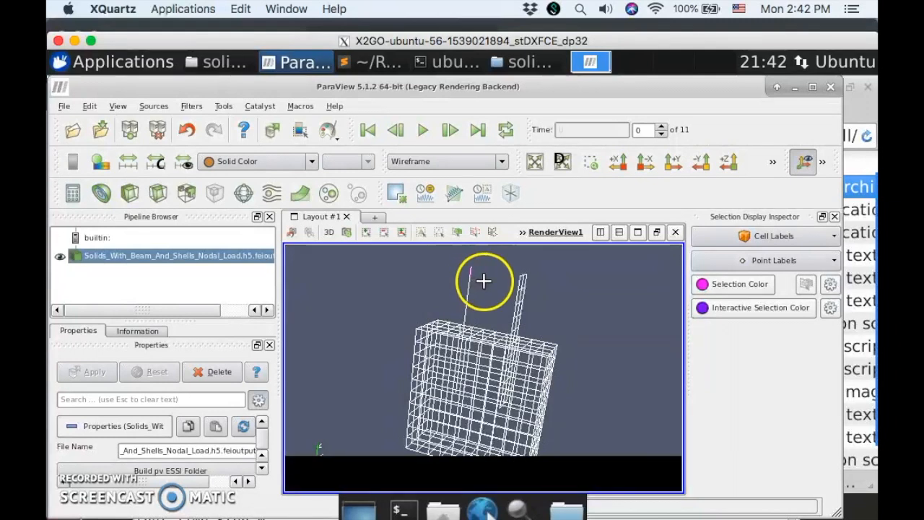
pyautogui.click(774, 236)
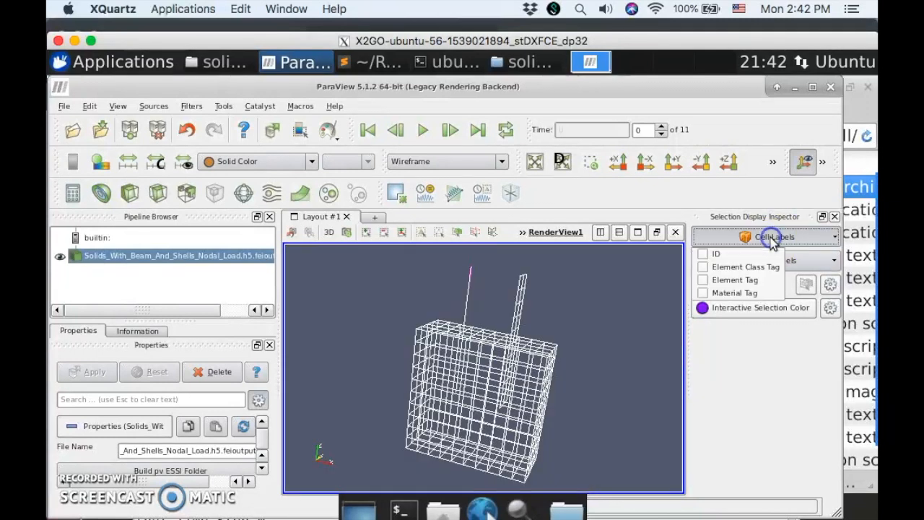
pyautogui.click(759, 267)
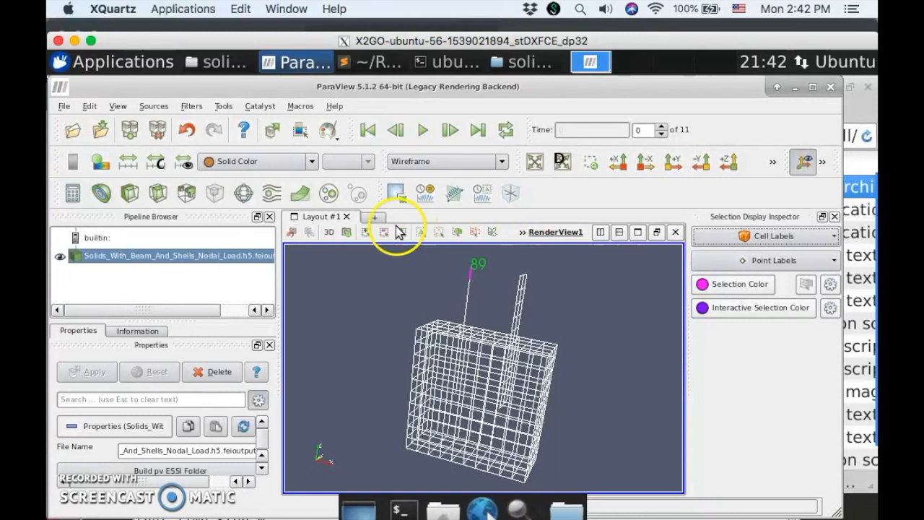
# Apply a Threshold filter to the model on Element Class Tag with minimum and maximum both 89.
pyautogui.click(186, 194)
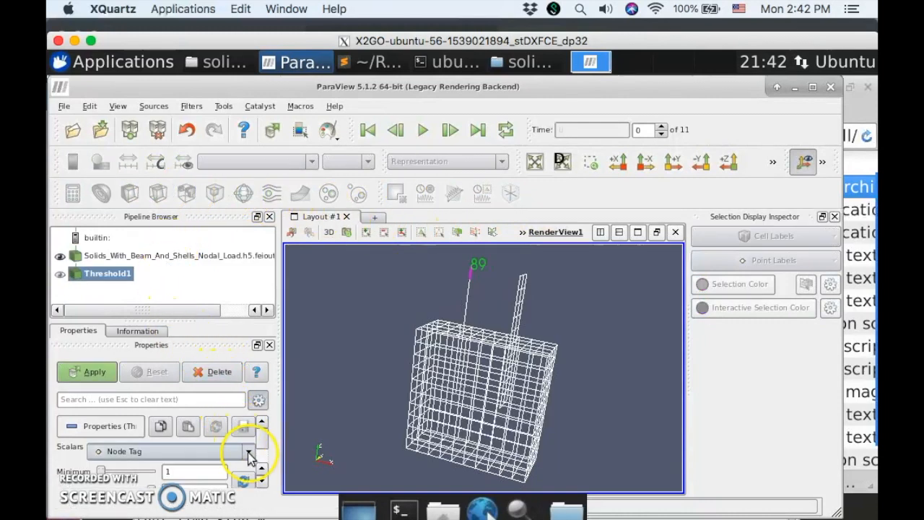
pyautogui.click(263, 484)
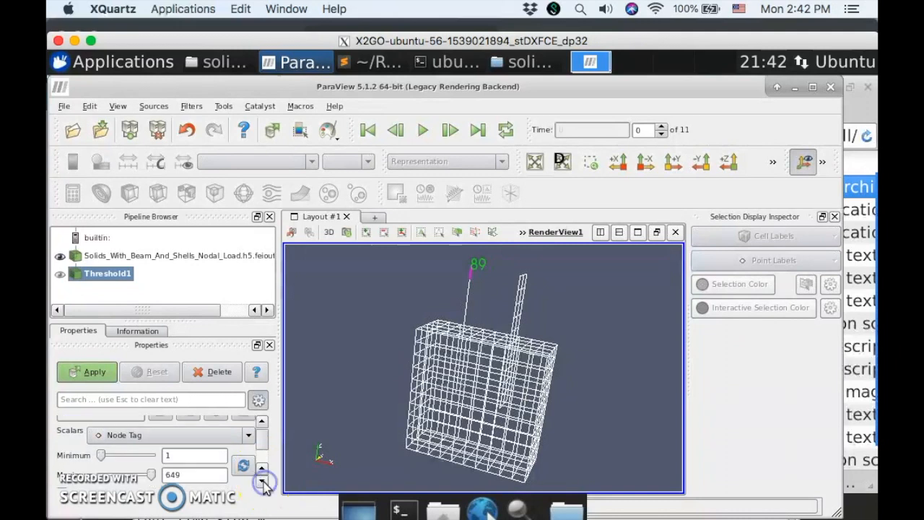
pyautogui.click(230, 435)
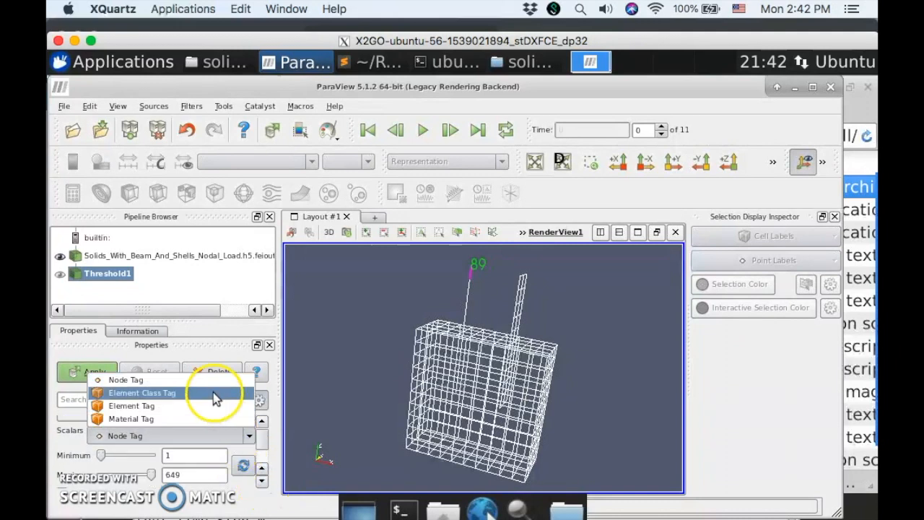
pyautogui.click(216, 393)
pyautogui.click(217, 455)
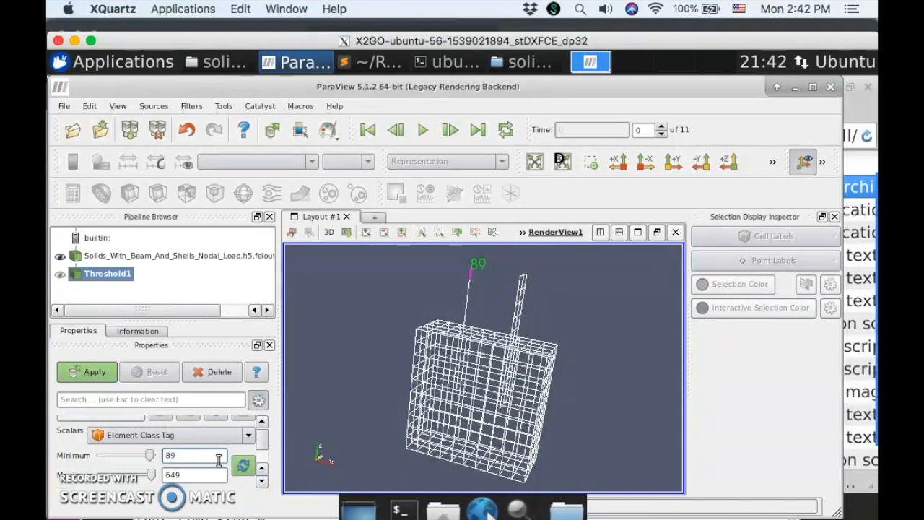
pyautogui.click(215, 473)
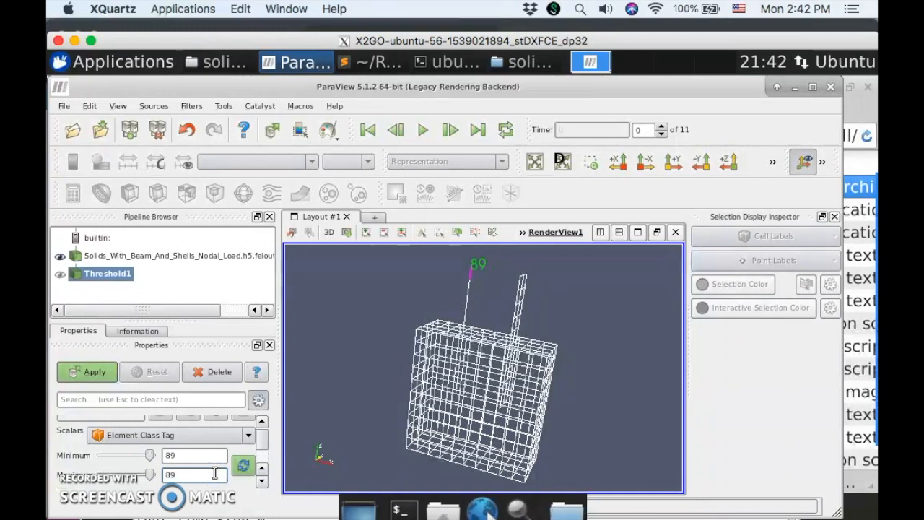
pyautogui.click(97, 372)
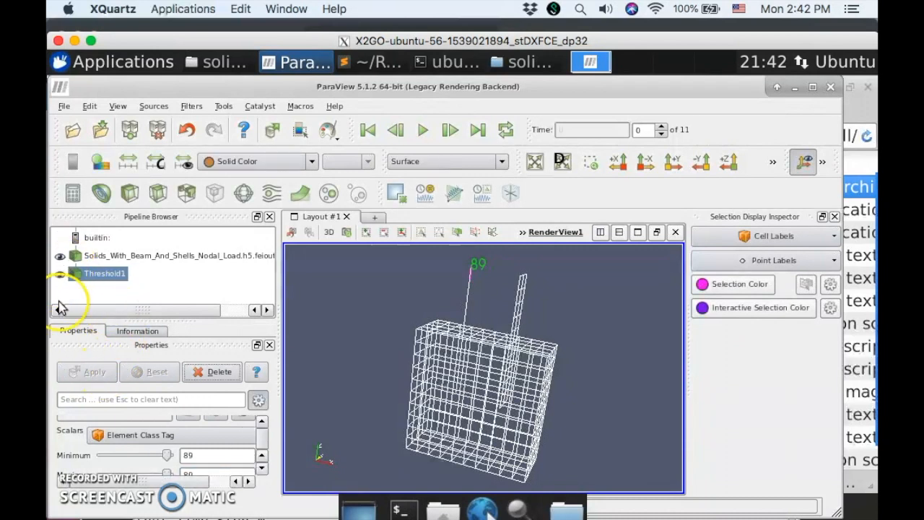
# Set the line width of the thresholded beam elements to 10.
pyautogui.click(263, 469)
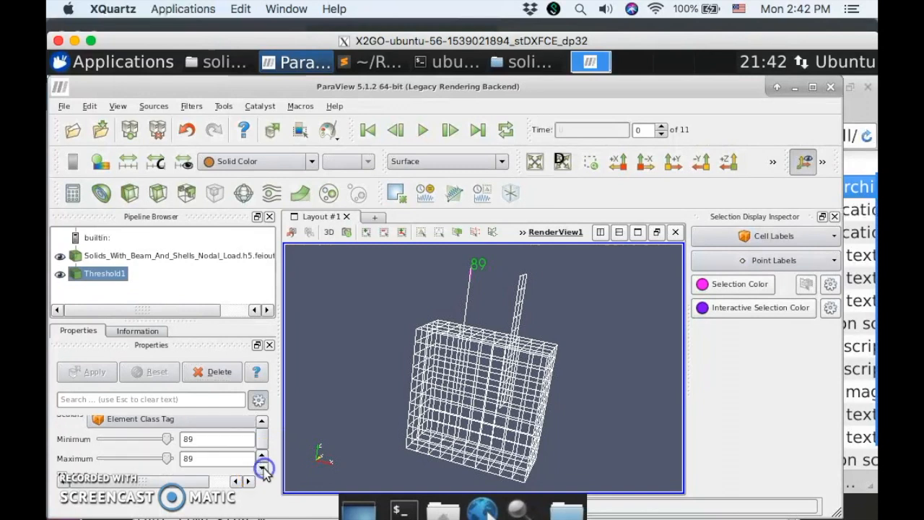
pyautogui.click(262, 470)
pyautogui.click(262, 470)
pyautogui.click(262, 470)
pyautogui.click(262, 470)
pyautogui.click(201, 431)
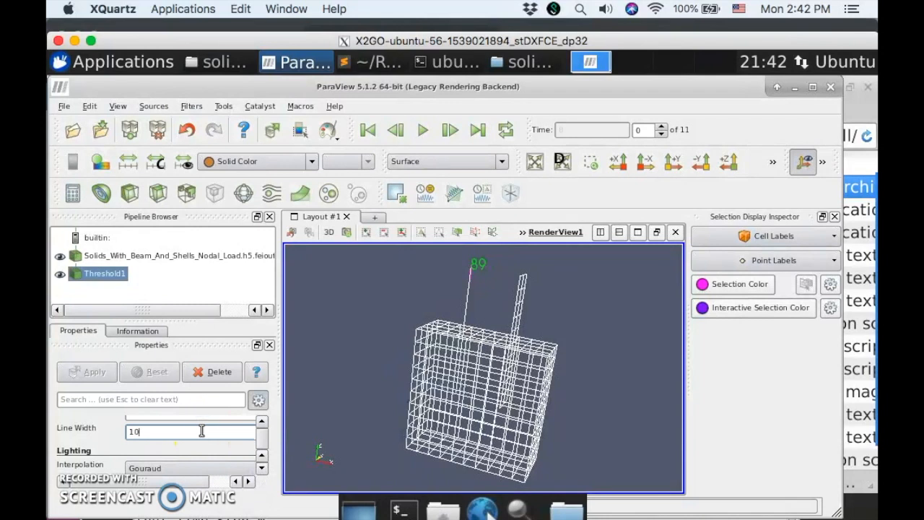
pyautogui.write('0')
pyautogui.press('Return')
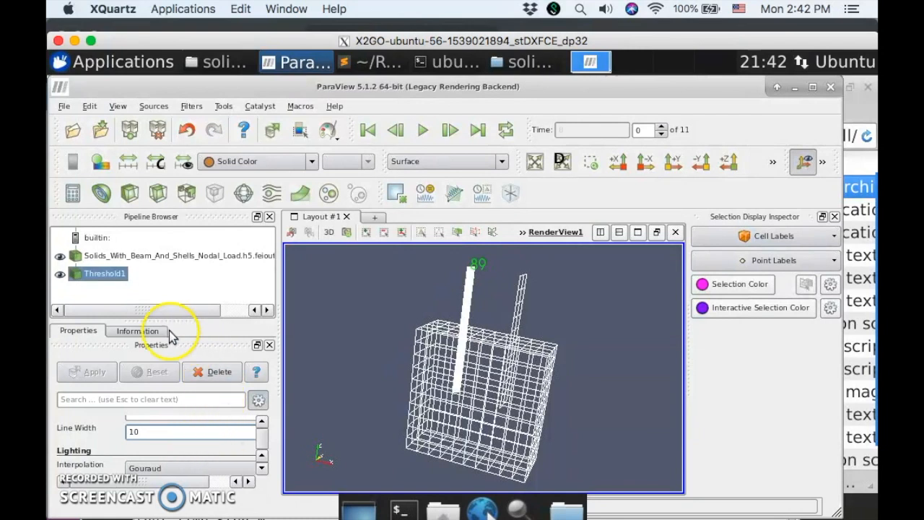
# Hide the beam threshold and, with the full model active, interactively add a cell at the shell's upper end to the selection.
pyautogui.click(60, 275)
pyautogui.click(117, 256)
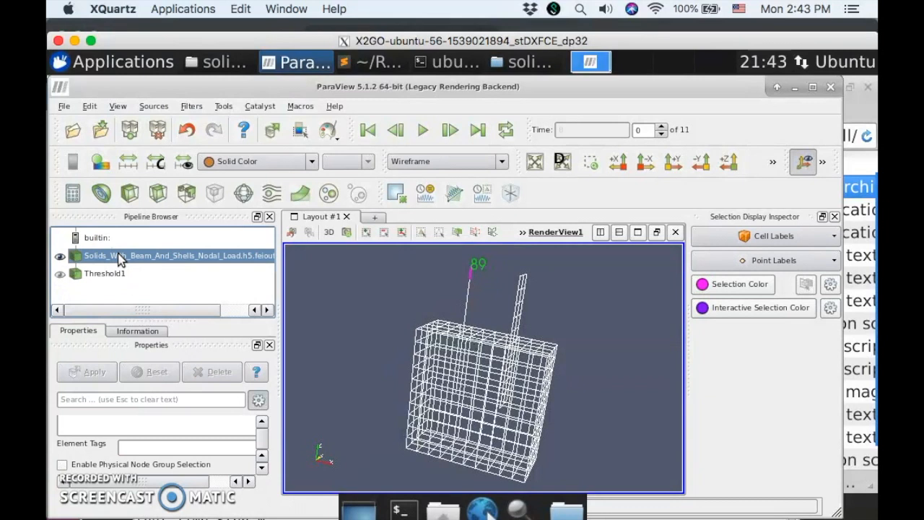
pyautogui.click(523, 233)
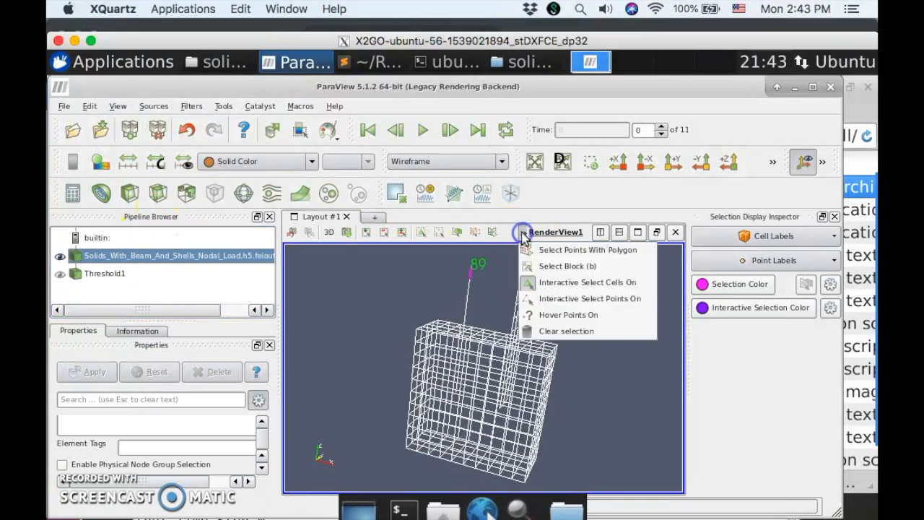
pyautogui.click(566, 284)
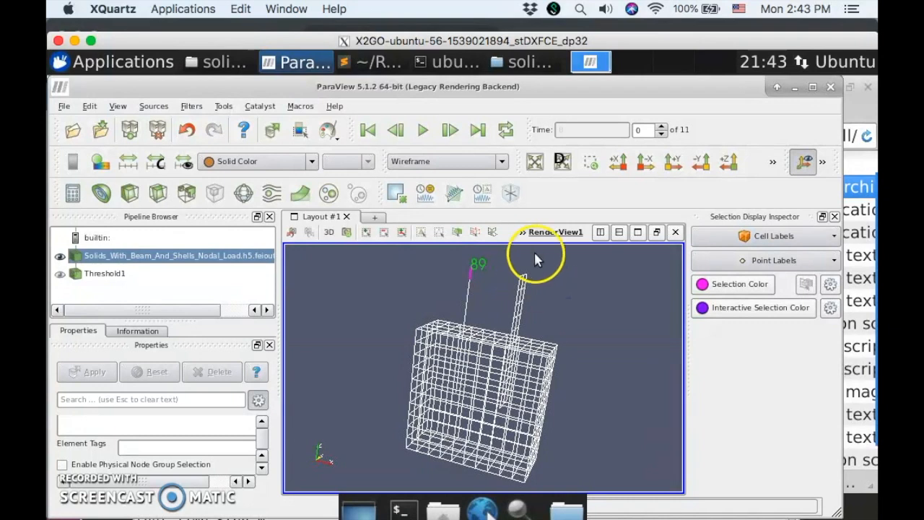
pyautogui.click(524, 232)
pyautogui.click(560, 280)
pyautogui.click(520, 284)
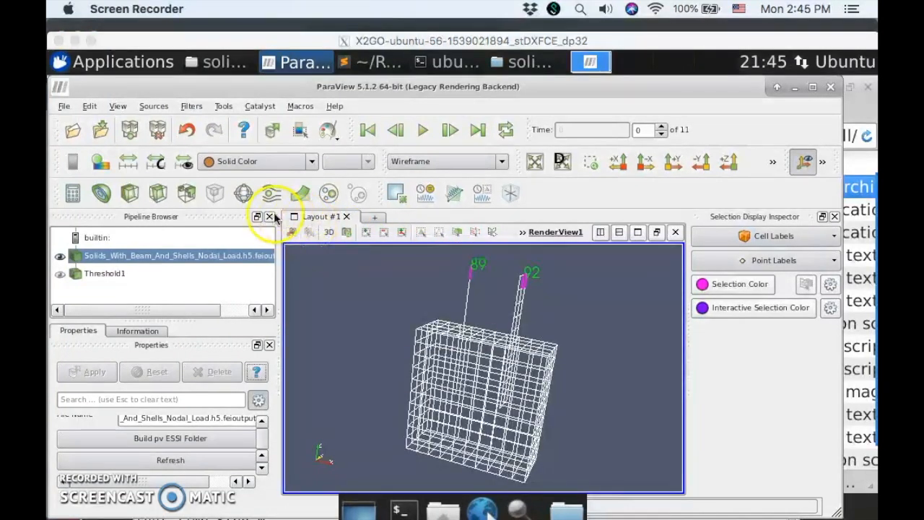
# Apply a second Threshold filter to the full model on Element Class Tag with minimum and maximum both 92.
pyautogui.click(186, 199)
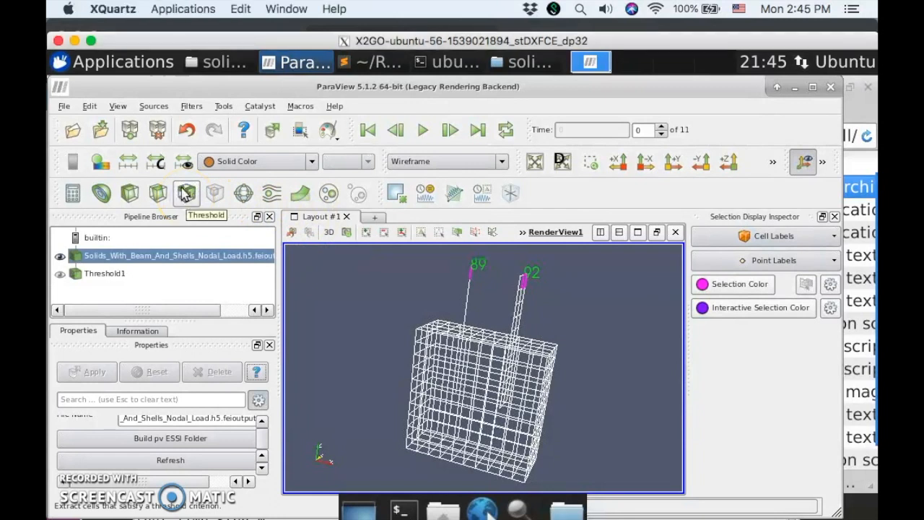
pyautogui.click(184, 193)
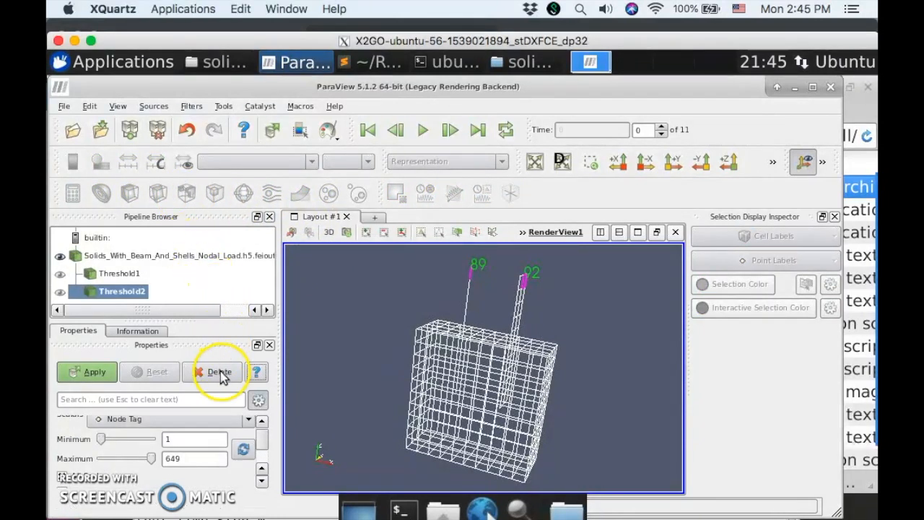
pyautogui.click(223, 424)
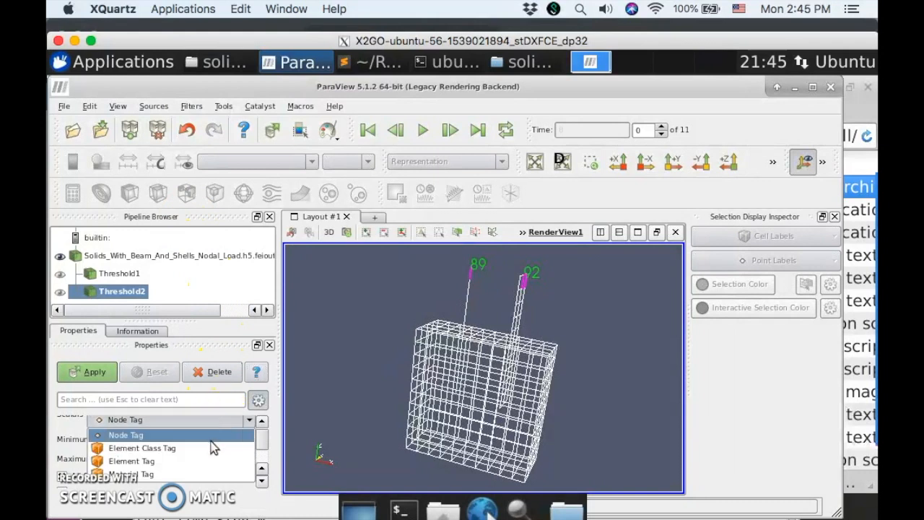
pyautogui.click(209, 442)
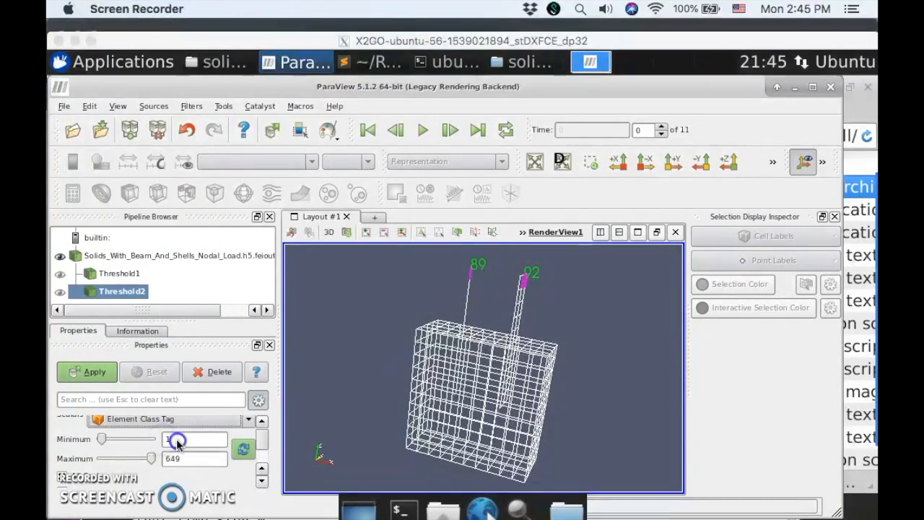
pyautogui.click(261, 480)
pyautogui.click(193, 440)
pyautogui.write('92')
pyautogui.click(196, 457)
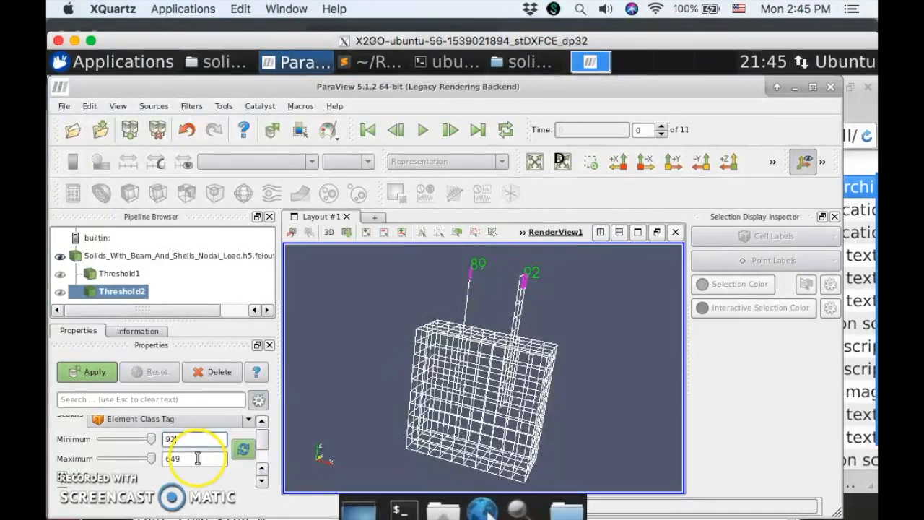
pyautogui.press('BackSpace')
pyautogui.press('BackSpace')
pyautogui.press('BackSpace')
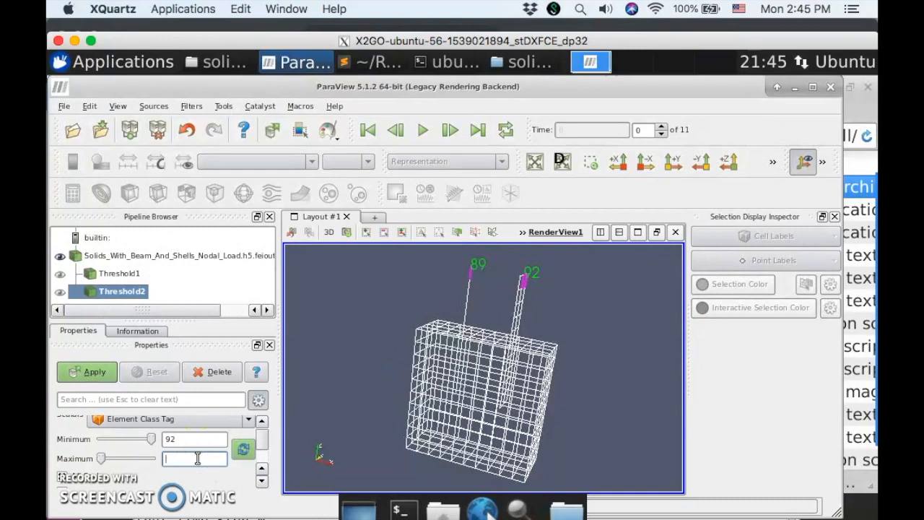
pyautogui.click(103, 373)
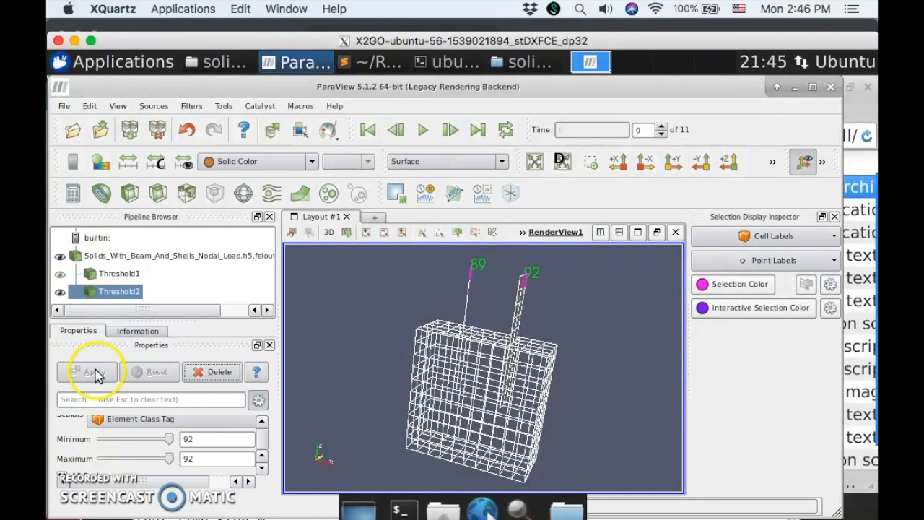
# Display the thresholded shell elements as Wireframe and set their line width to 5.
pyautogui.click(444, 160)
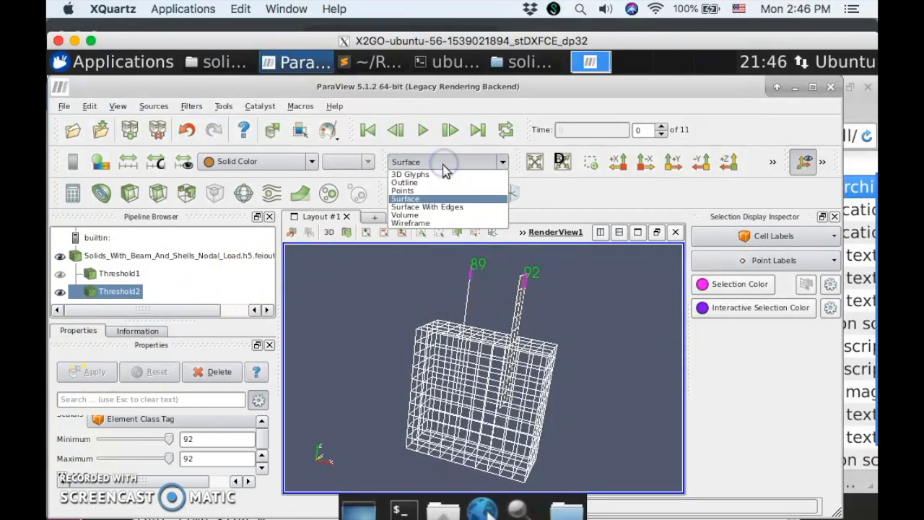
pyautogui.click(426, 222)
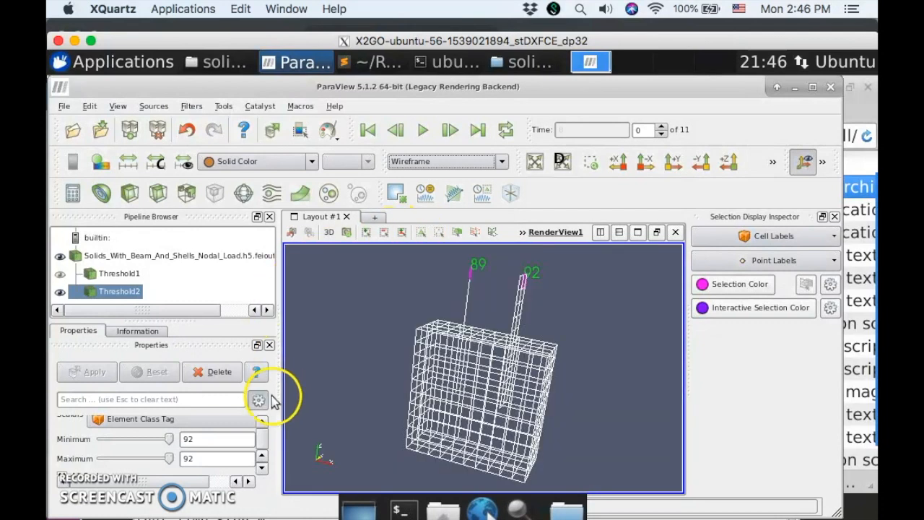
pyautogui.click(262, 469)
pyautogui.click(262, 470)
pyautogui.click(262, 471)
pyautogui.click(262, 471)
pyautogui.click(262, 471)
pyautogui.click(201, 459)
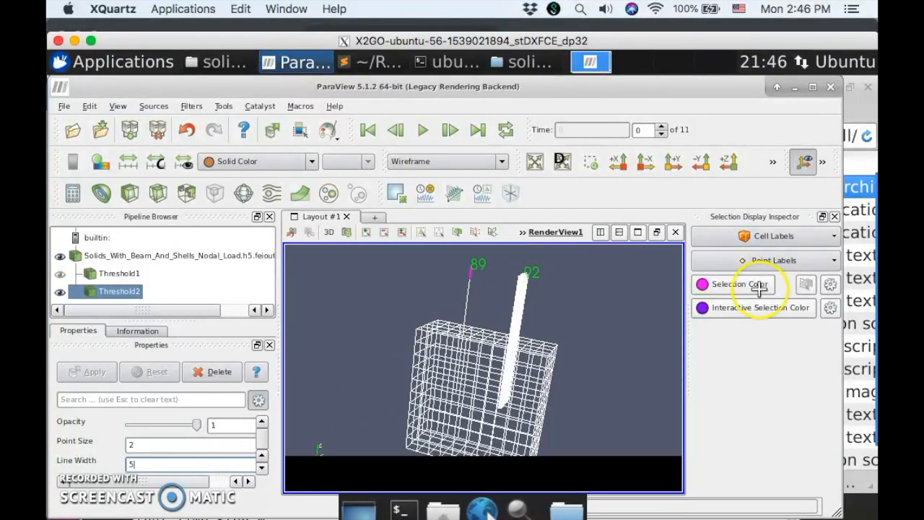
# Turn off interactive cell selection and rotate the model to inspect the thickened shell elements from other angles.
pyautogui.click(521, 232)
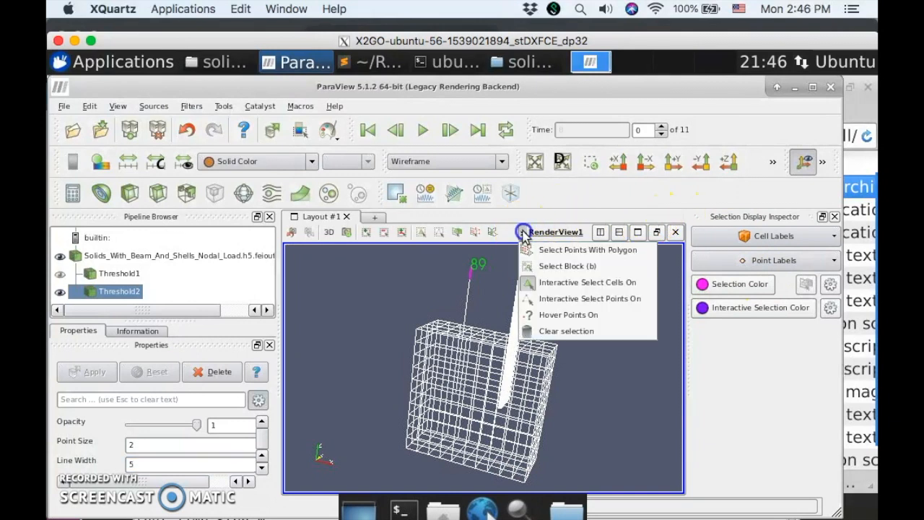
pyautogui.click(566, 283)
pyautogui.moveTo(353, 403); pyautogui.dragTo(436, 406)
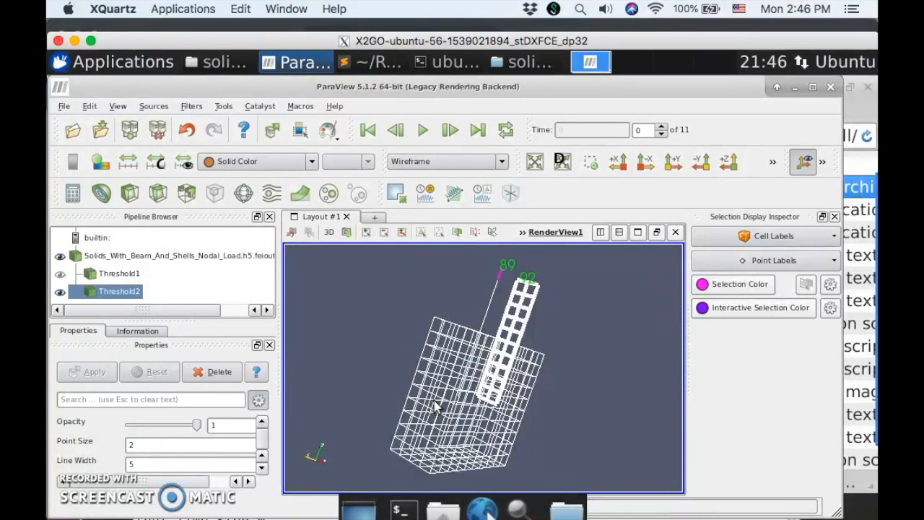
pyautogui.moveTo(435, 406); pyautogui.dragTo(411, 398)
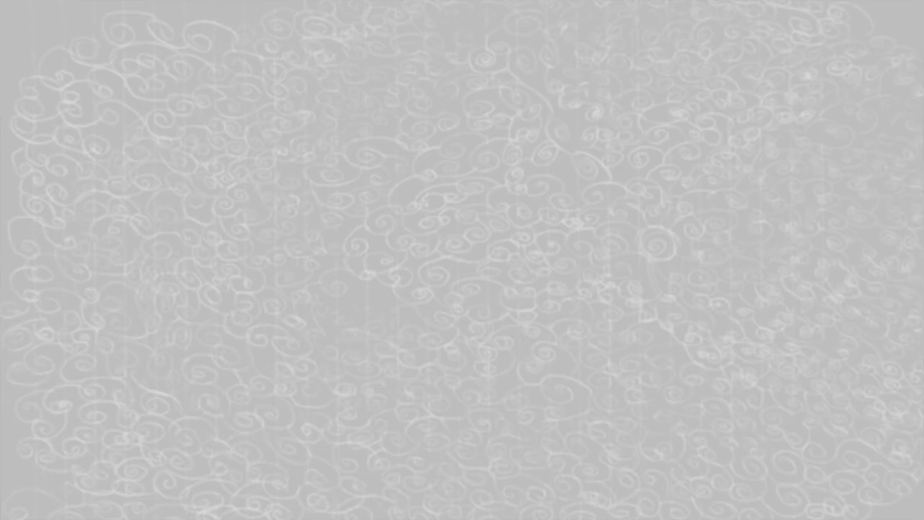